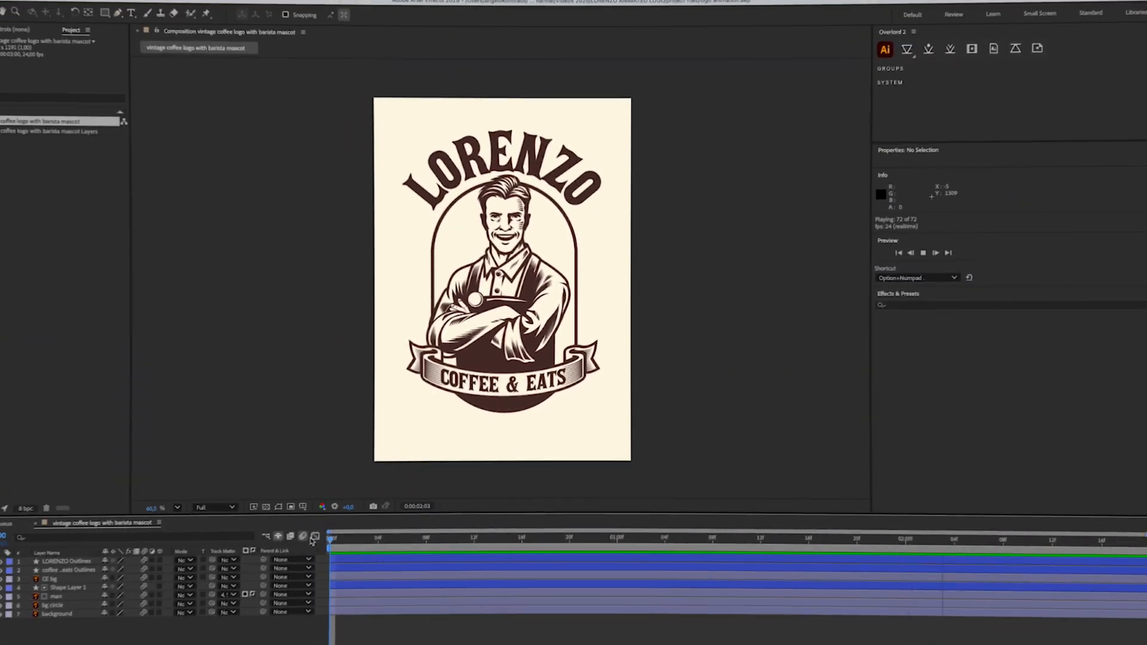
- Preview the logo animation and add its composition to the render queue
key("space")
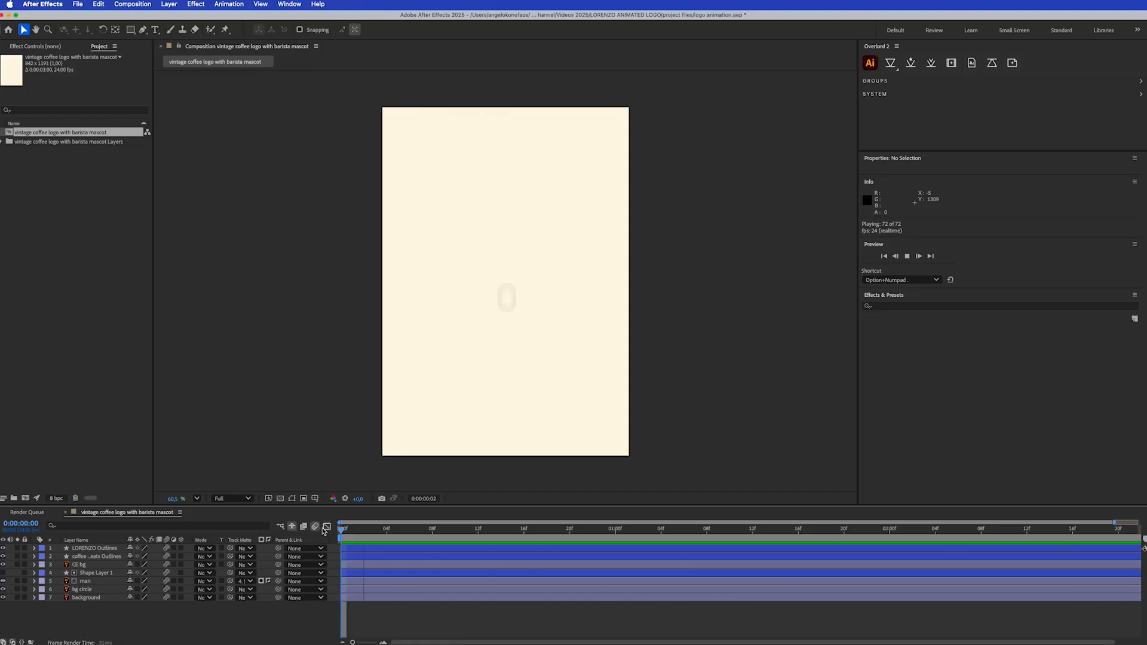
key("space")
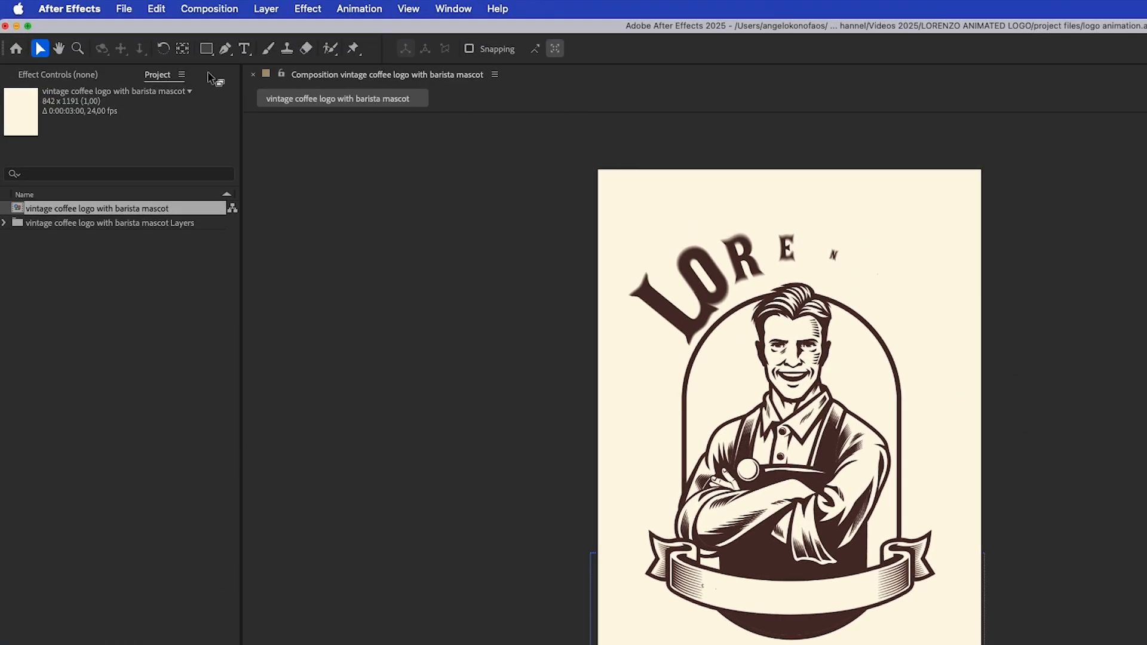
left_click(212, 8)
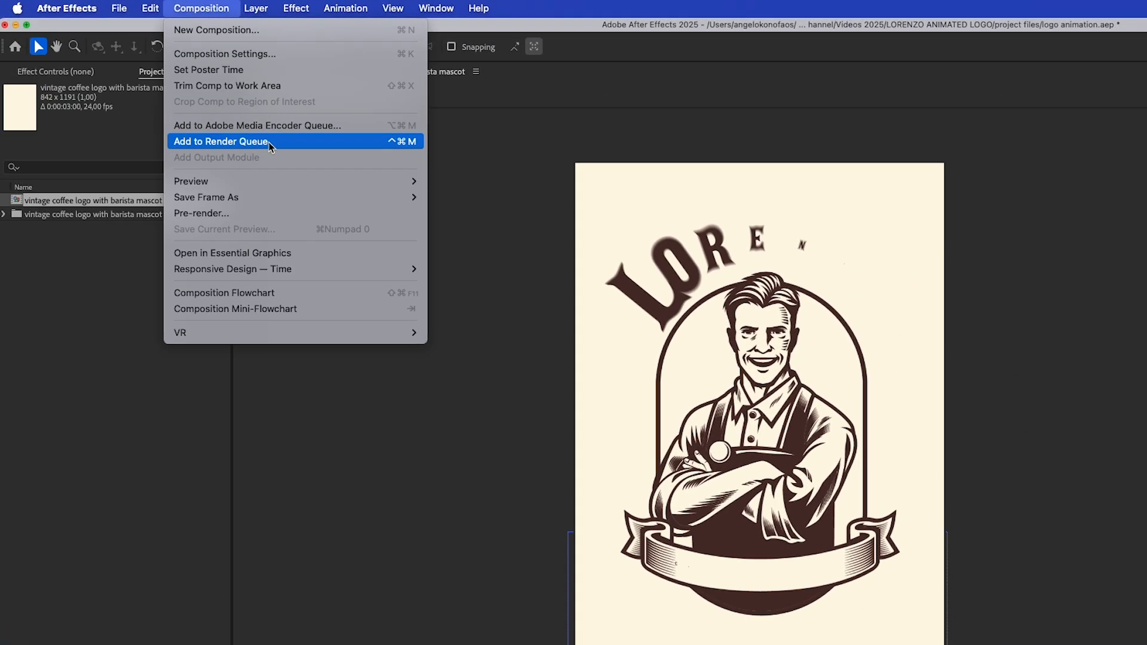
left_click(270, 144)
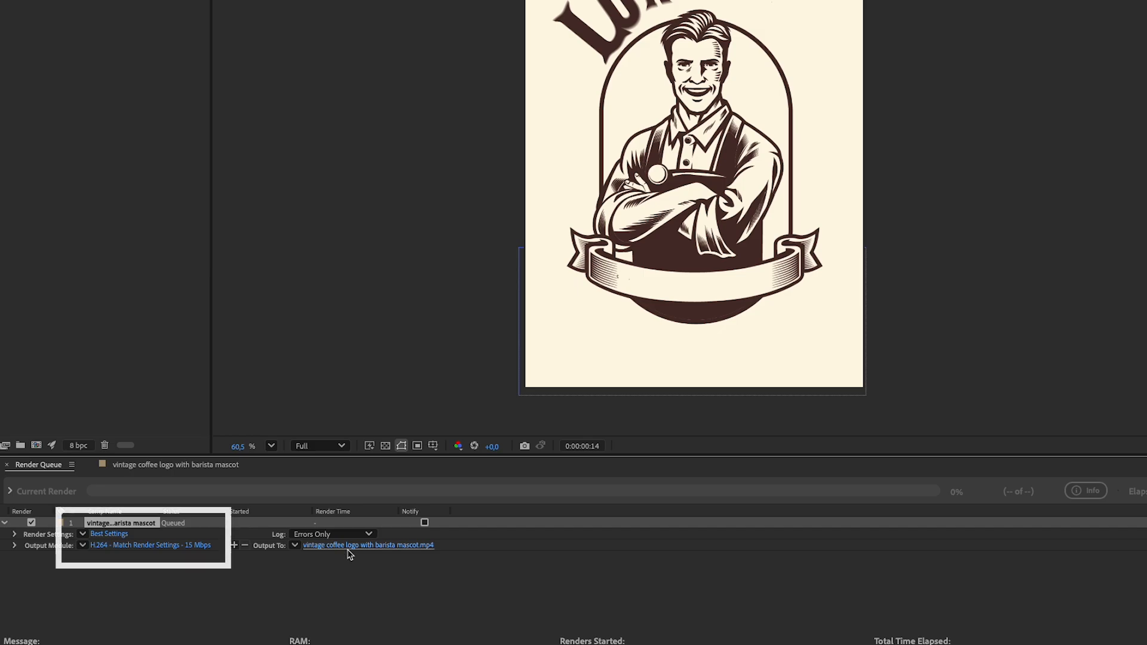
- Open the queued composition's output module settings and review the available formats, keeping H.264
left_click(147, 546)
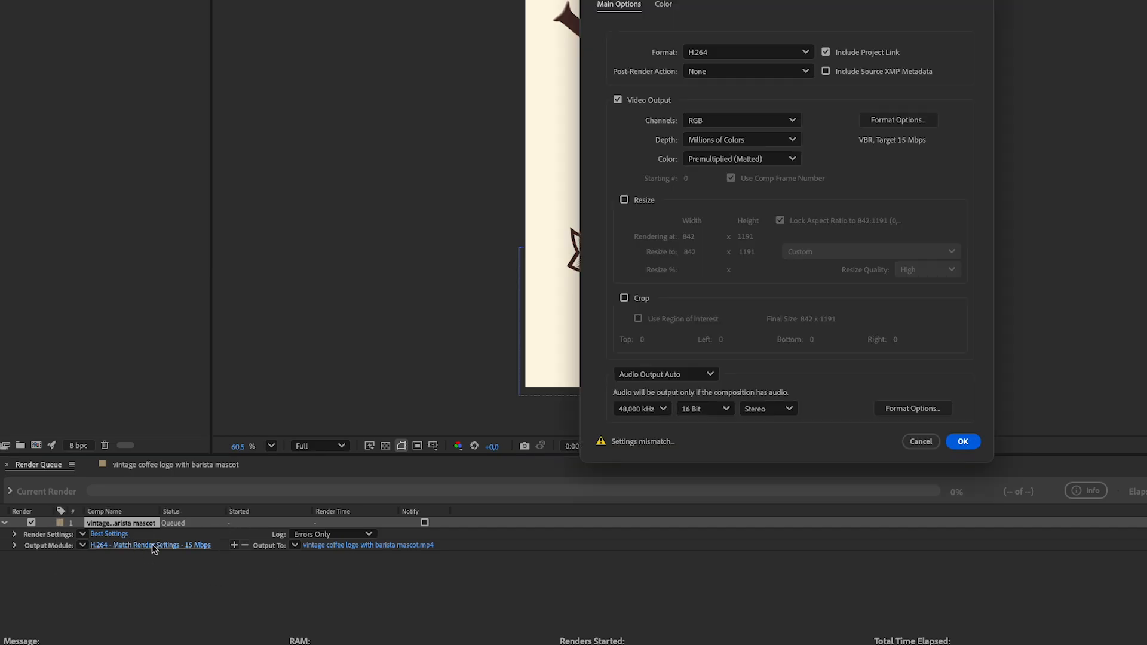
left_click_drag(861, 1, 632, 63)
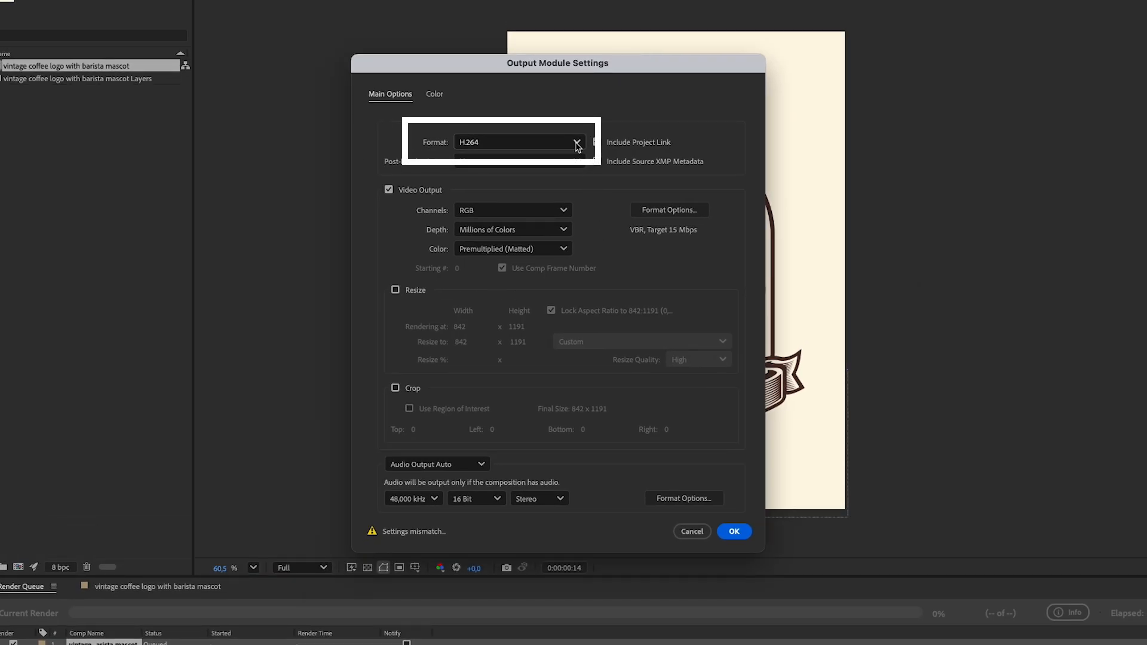
left_click(577, 143)
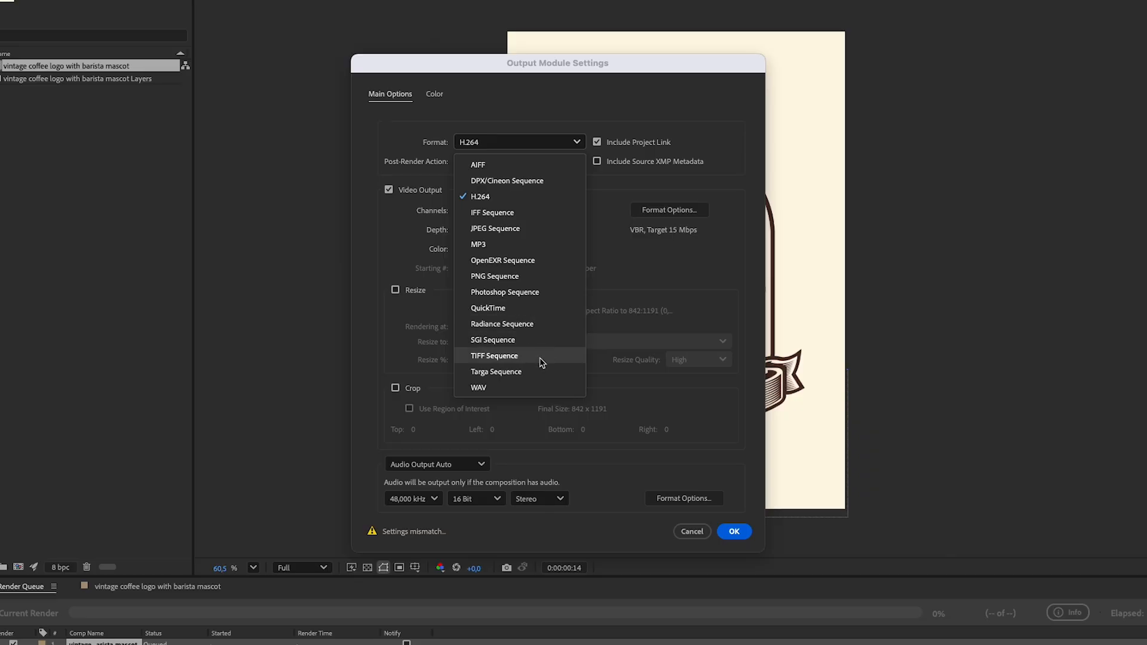
left_click(575, 142)
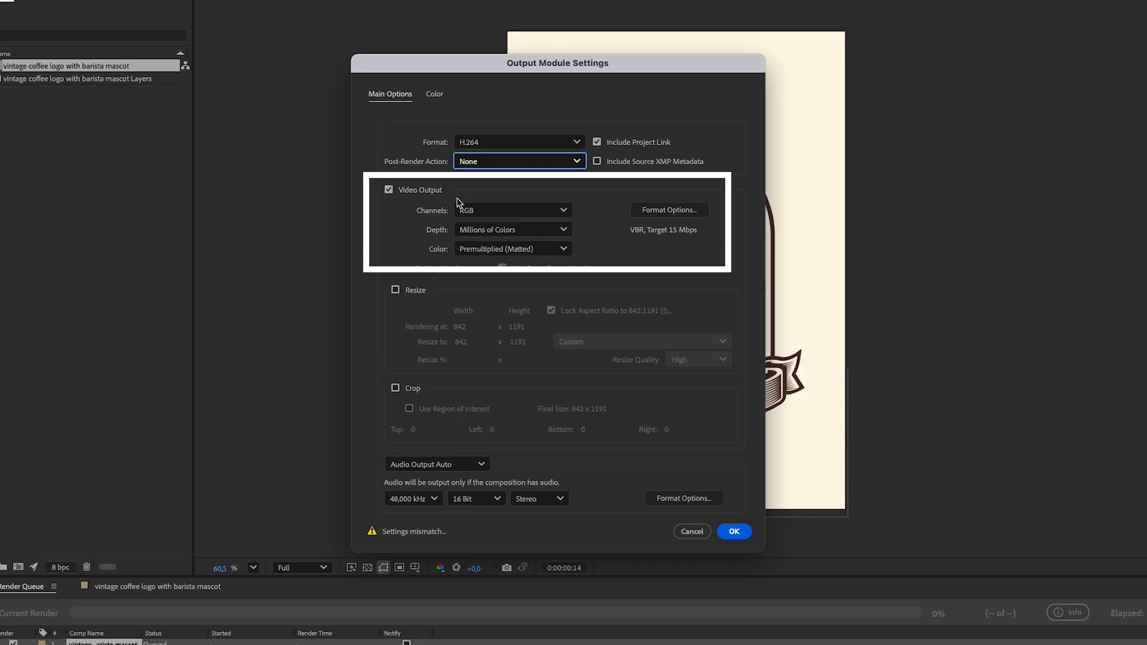
- Review the video output's channel, depth and color options without changing them
left_click(569, 212)
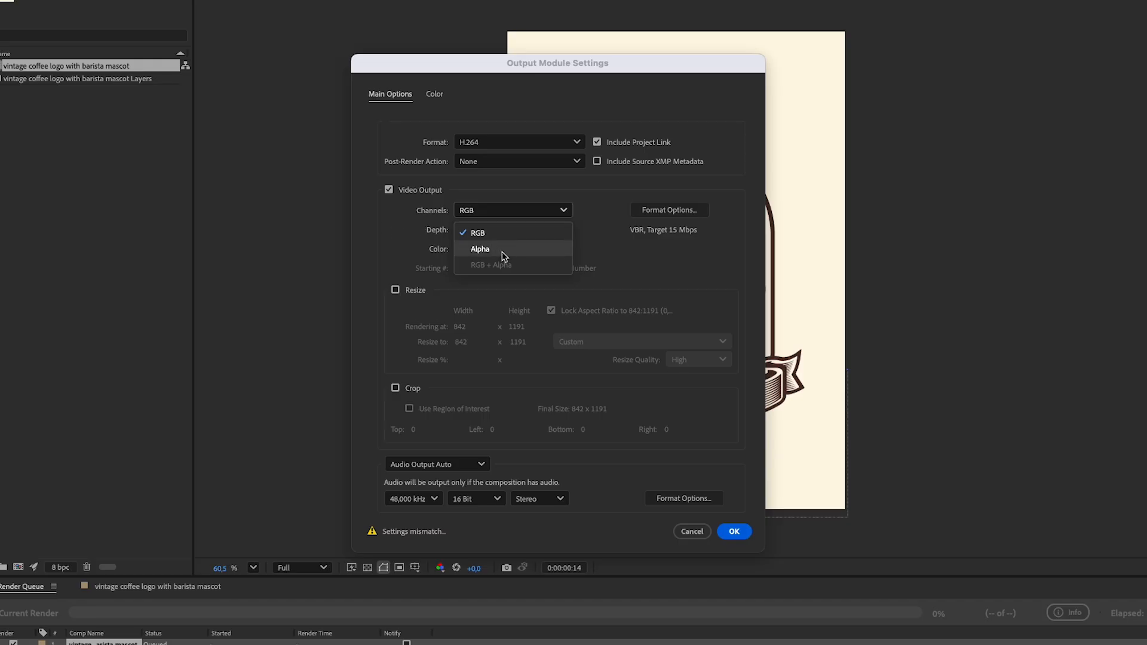
left_click(600, 222)
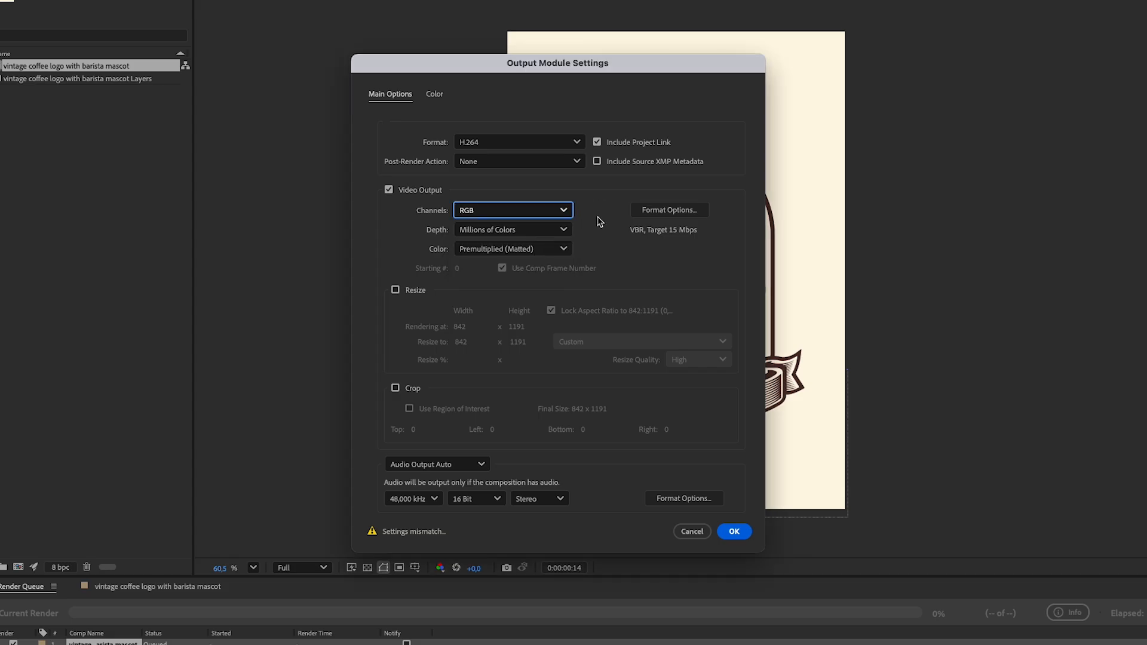
left_click(554, 230)
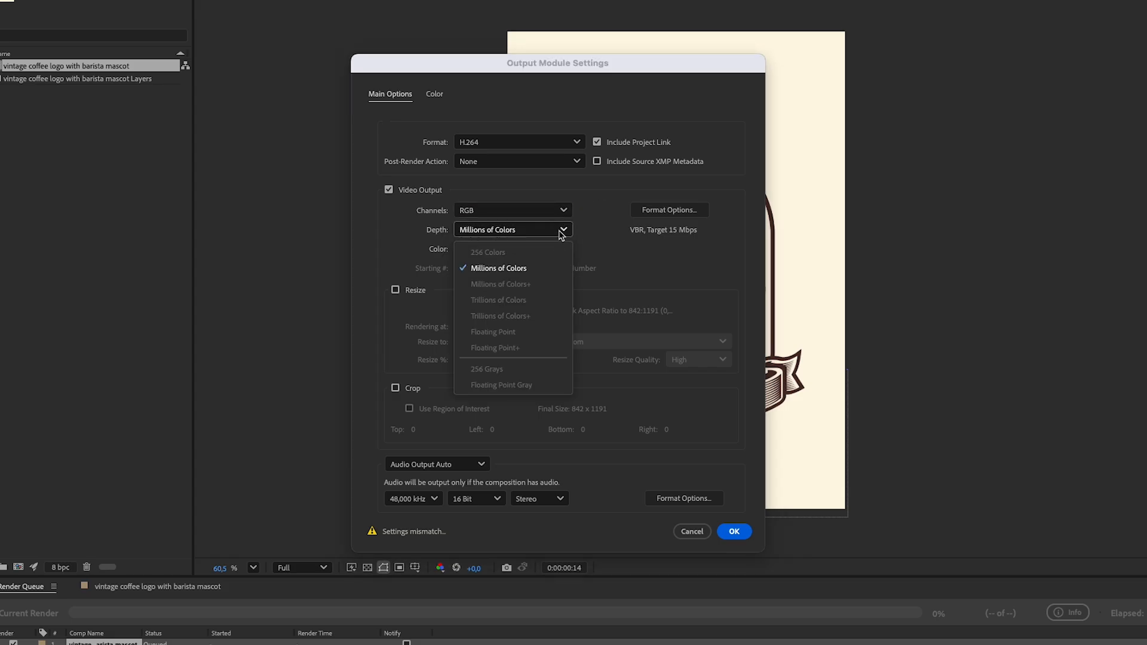
left_click(589, 234)
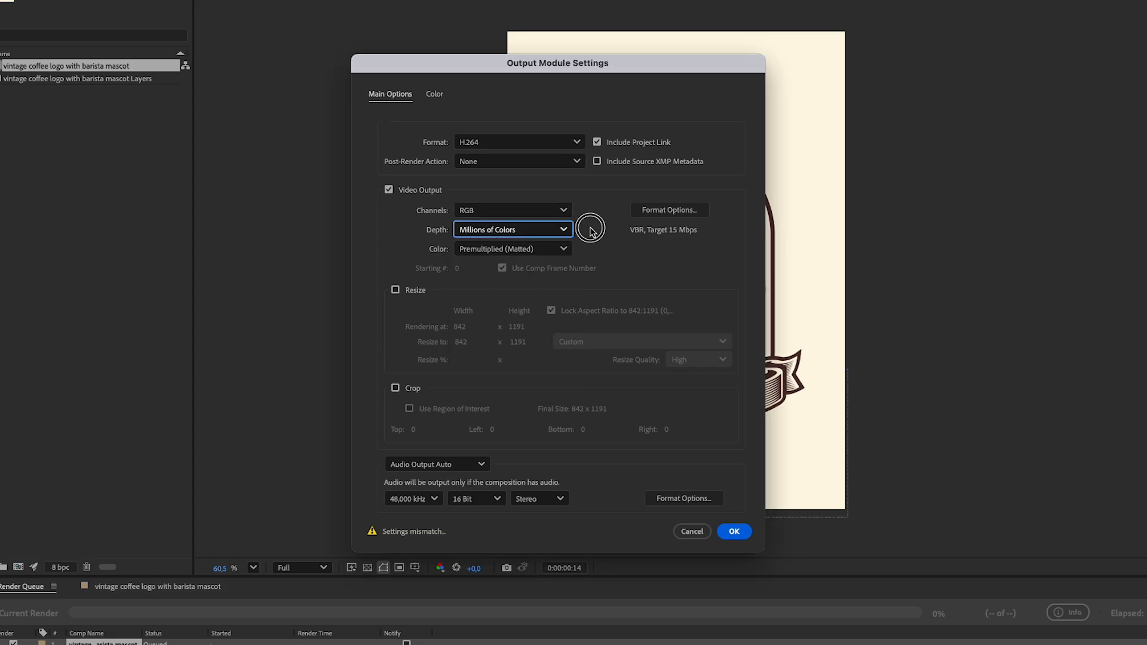
left_click(568, 250)
left_click(604, 240)
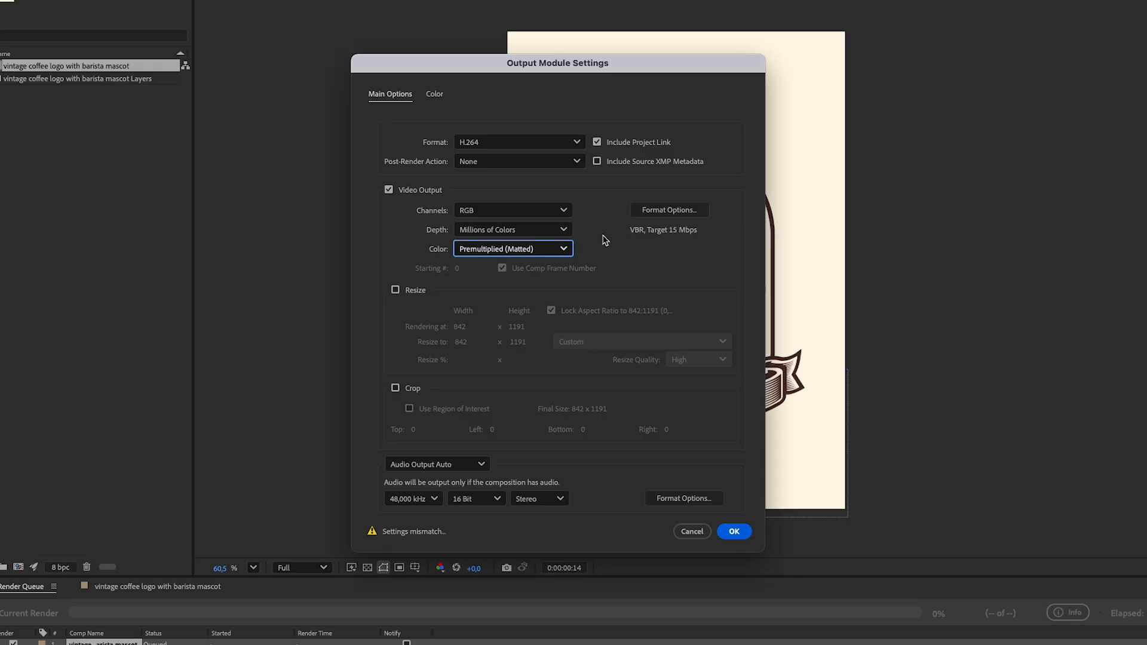
- Examine the H.264 video encoding and bitrate options and the output resize settings, leaving both as they were
left_click(662, 212)
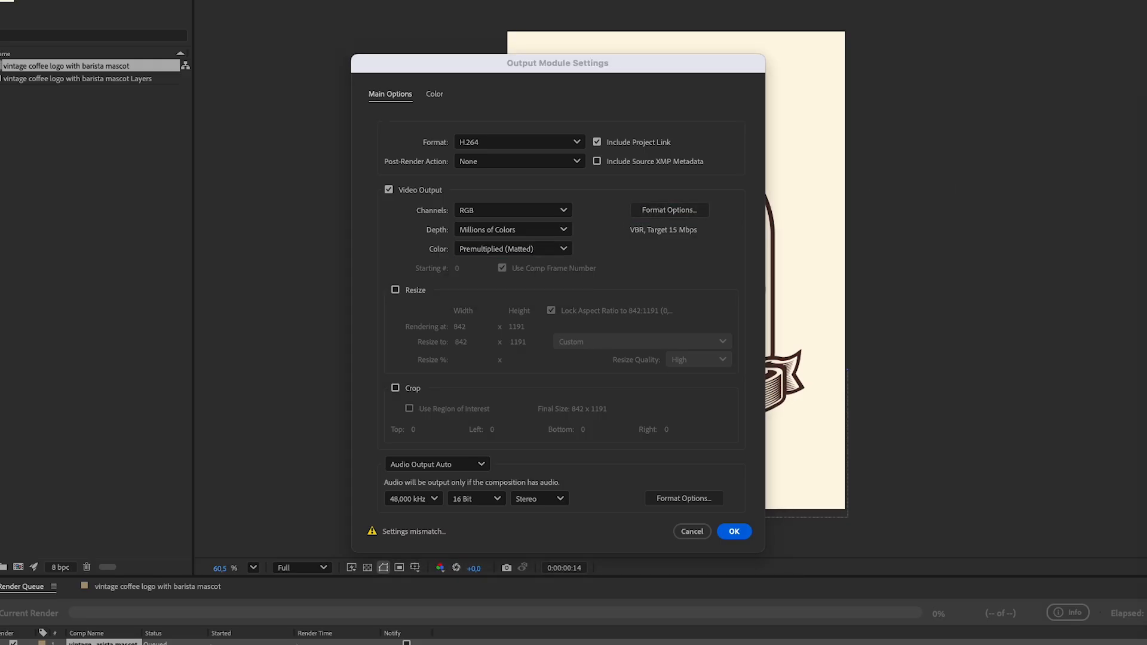
left_click_drag(862, 16, 851, 0)
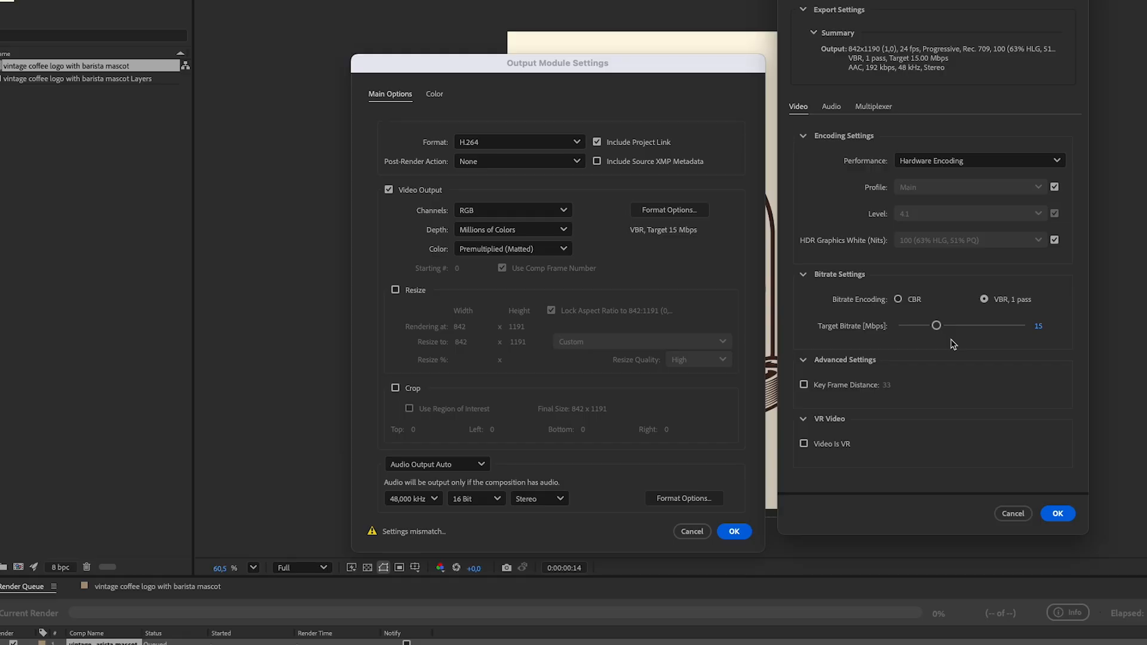
left_click(1018, 513)
left_click(395, 290)
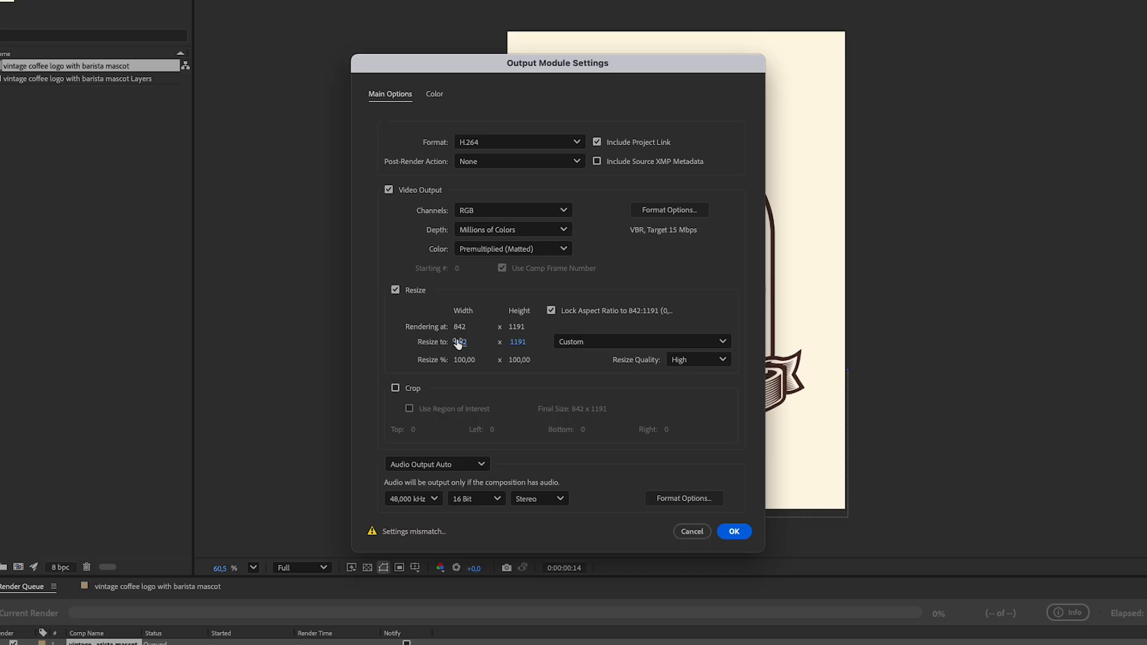
left_click(395, 290)
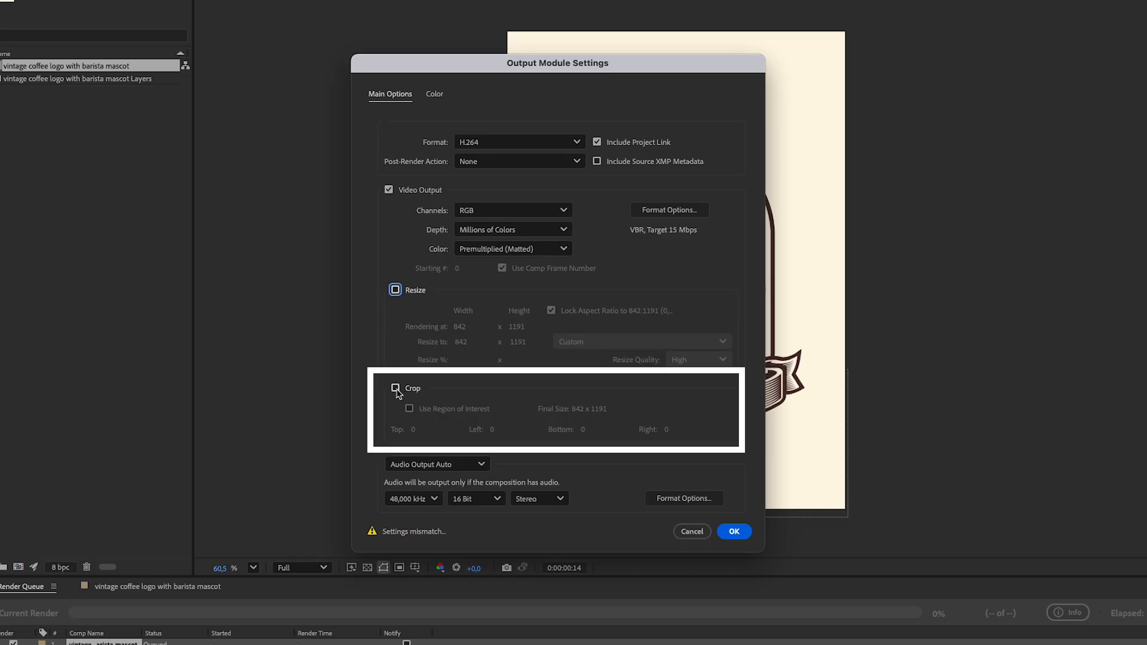
- Enable cropping for the output, try a top crop of 28 and set it back to 0
left_click(395, 388)
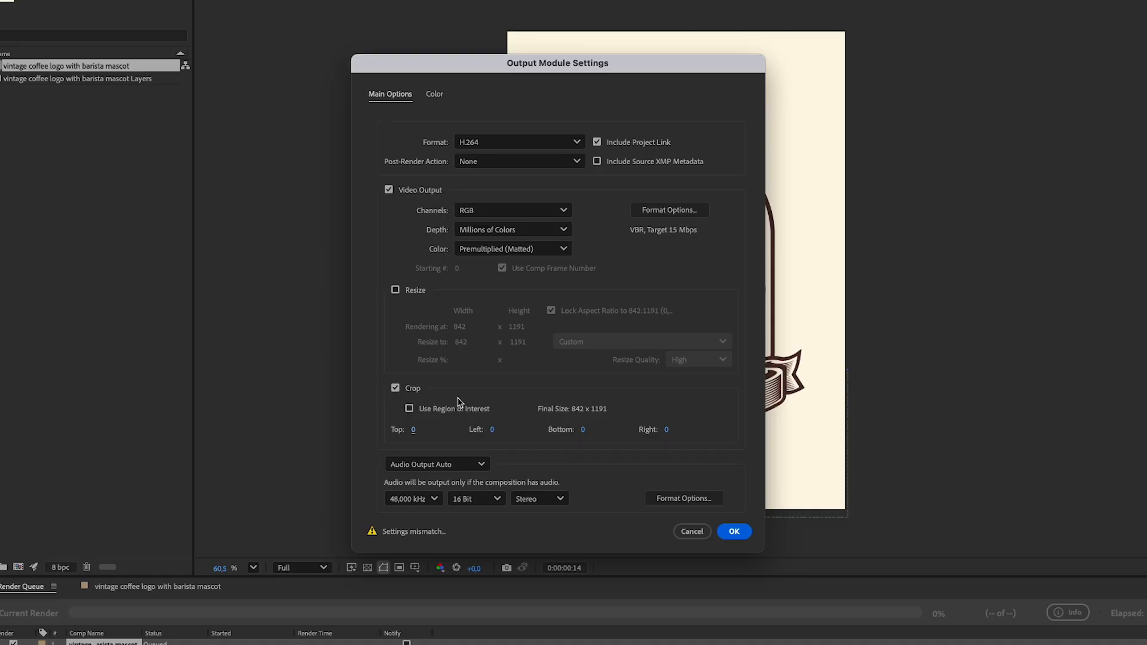
left_click(413, 430)
type("28")
key("Return")
left_click(418, 431)
type("0")
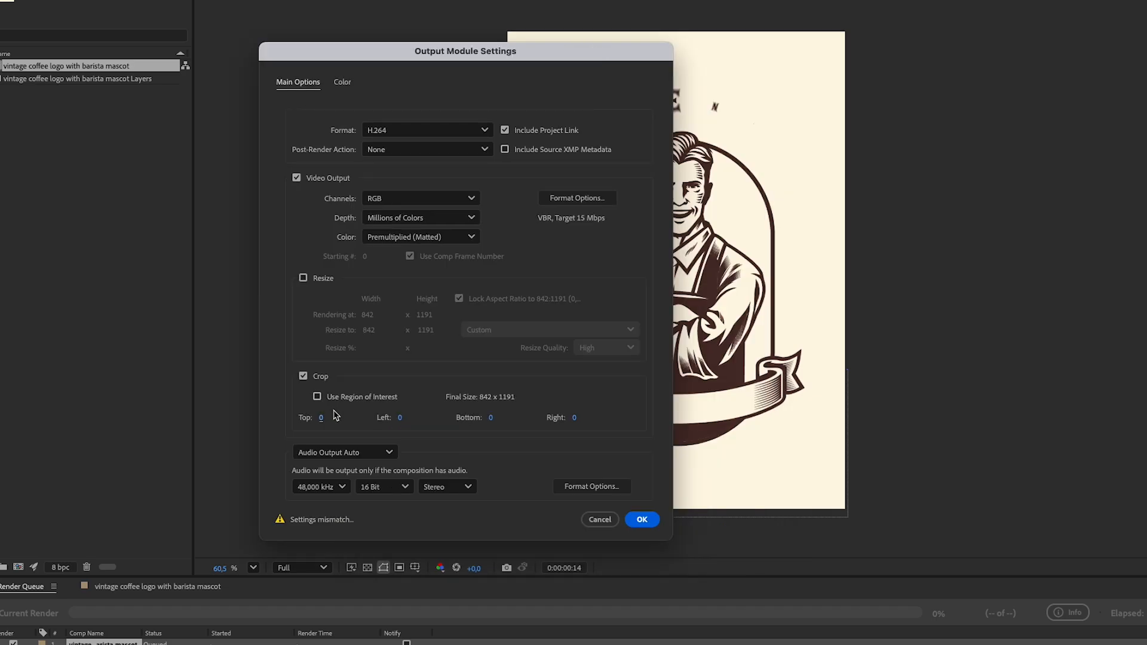
- Review the audio output and audio format options, keep Audio Output Auto and accept the output module settings
left_click(397, 454)
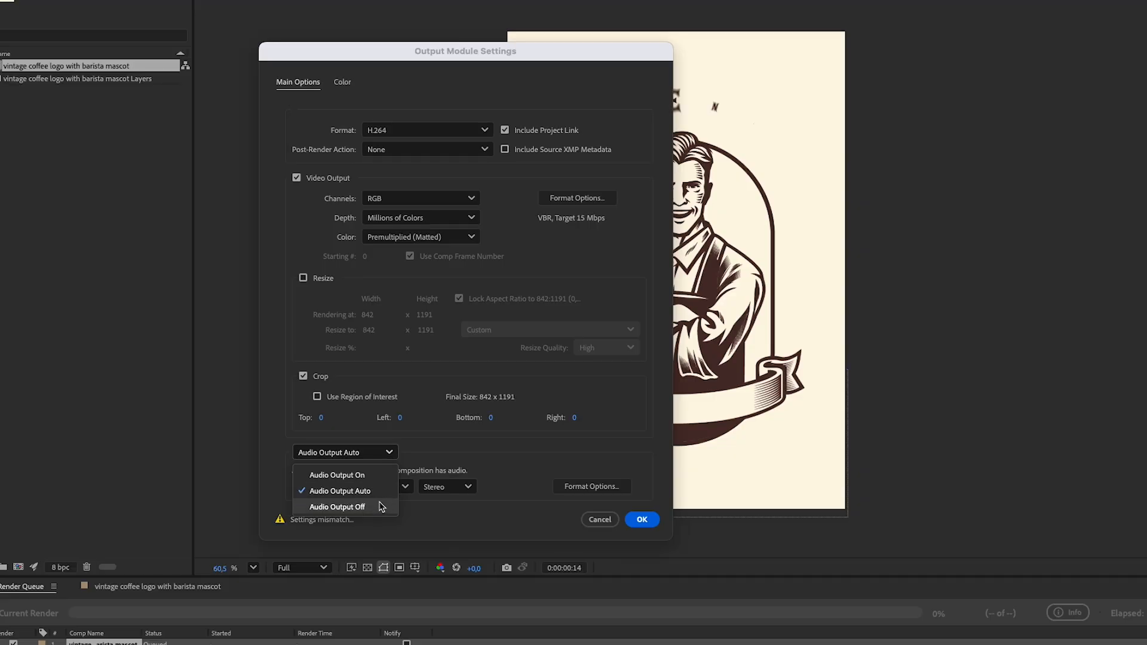
left_click(425, 457)
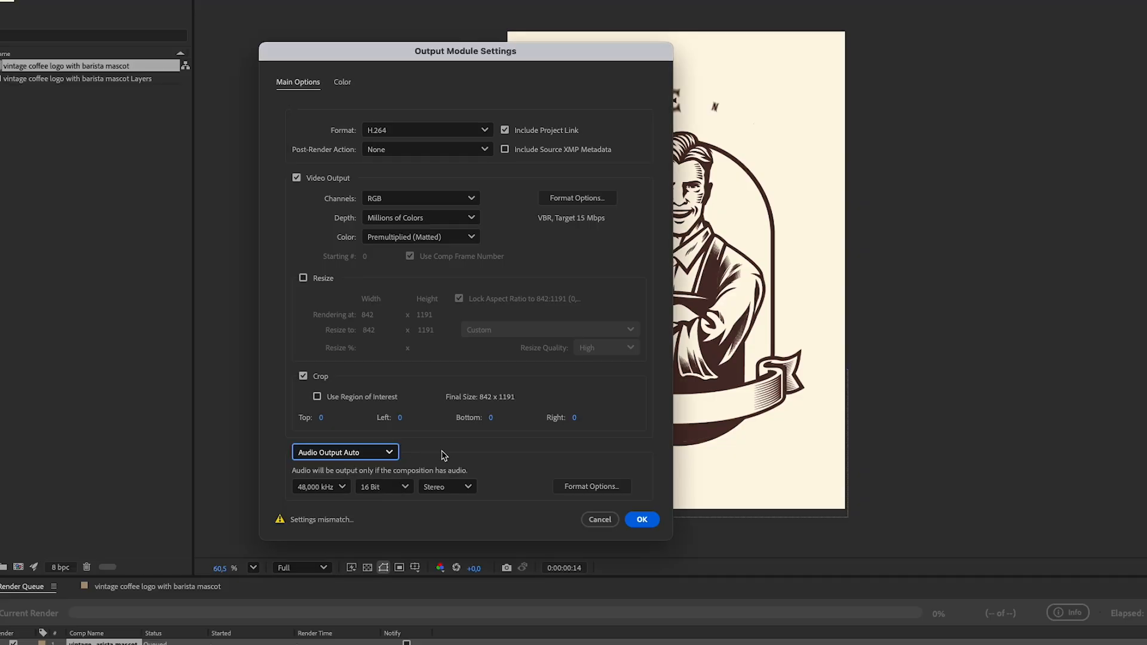
left_click(569, 490)
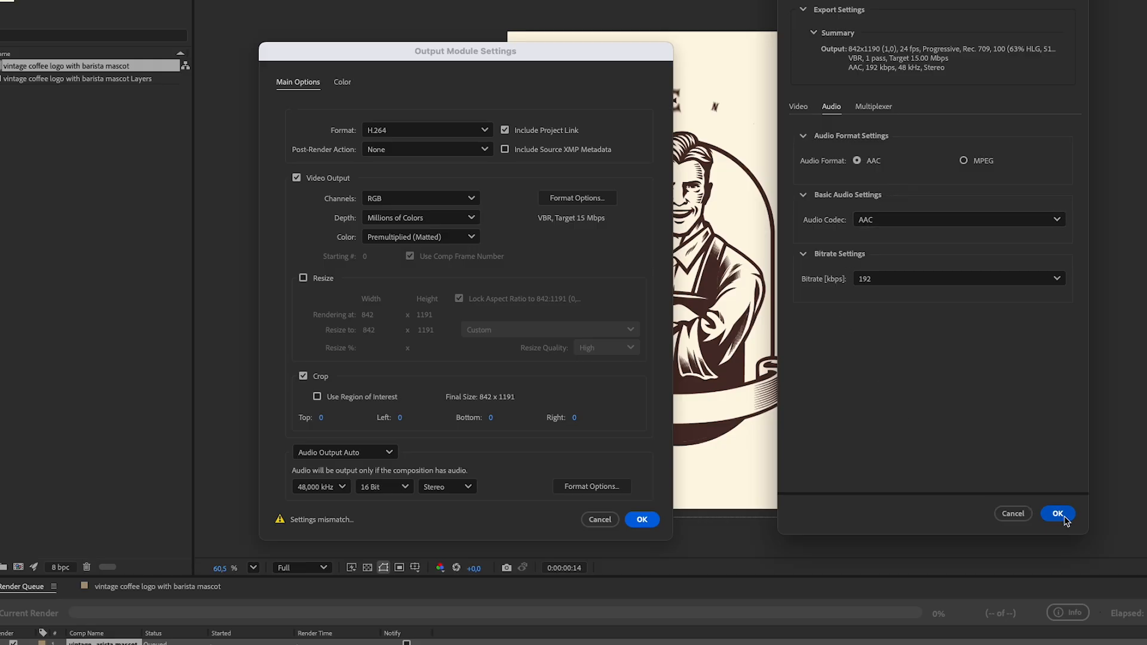
left_click(1015, 513)
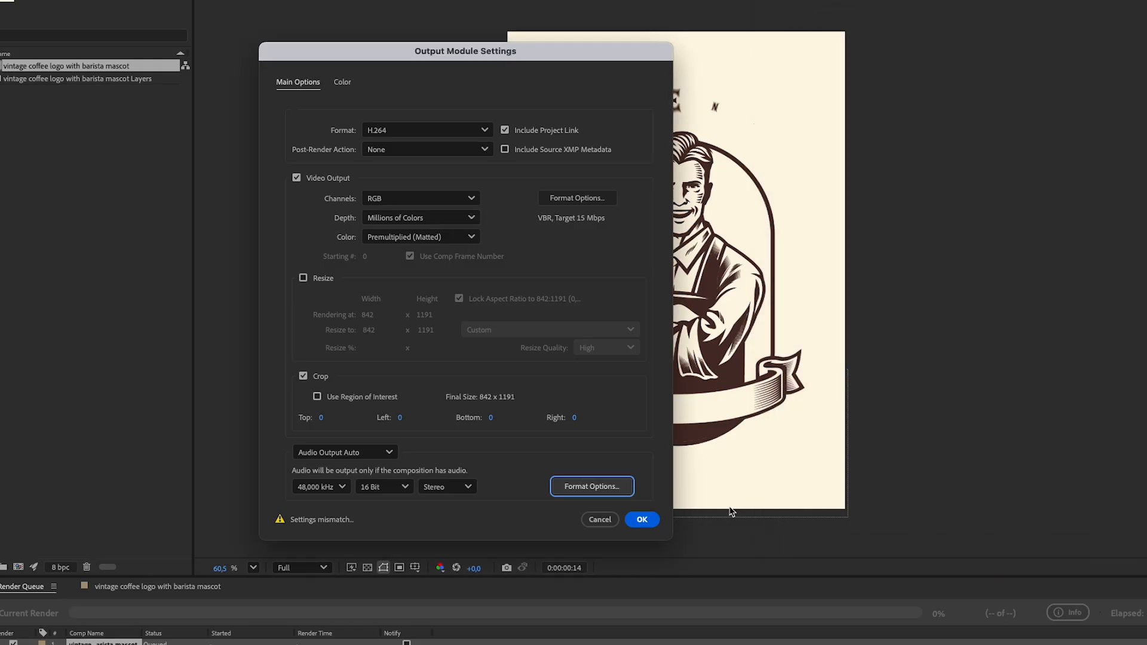
left_click(645, 524)
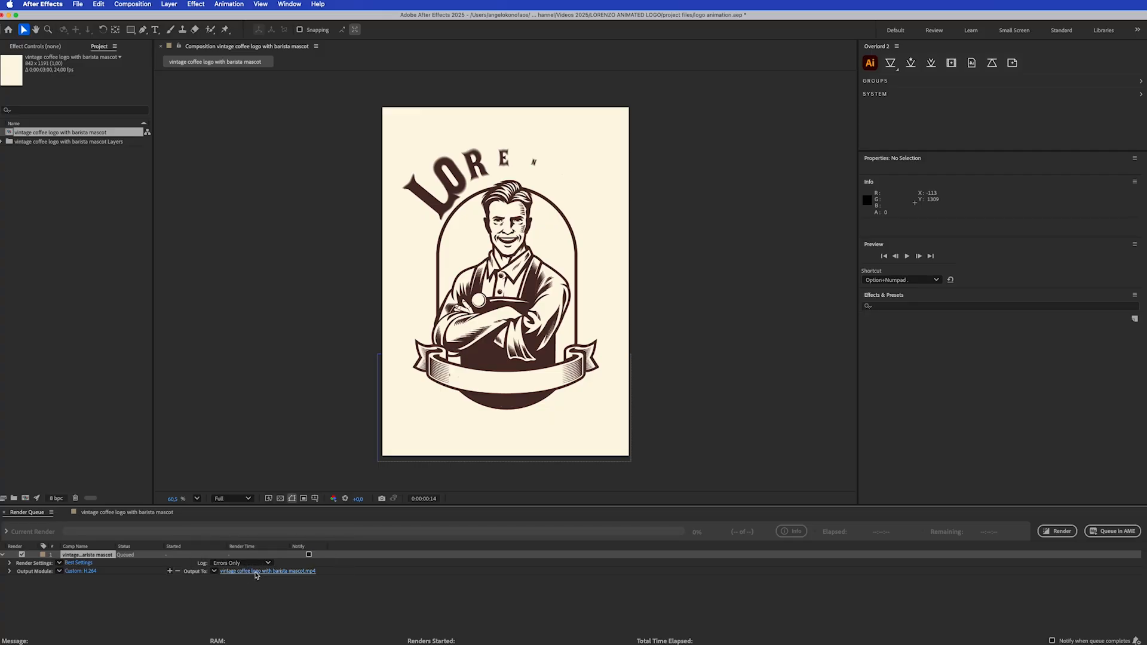
- Confirm the output file vintage coffee logo with barista mascot.mp4 in the project's folder and start the render
left_click(256, 572)
left_click_drag(775, 134, 361, 162)
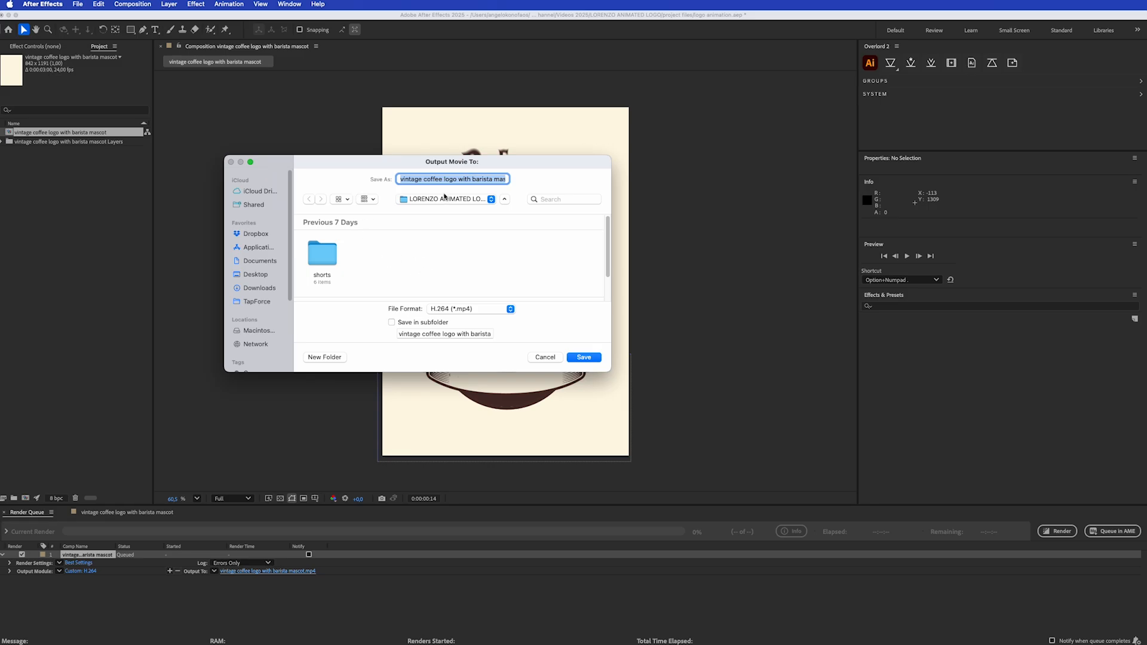
left_click(581, 357)
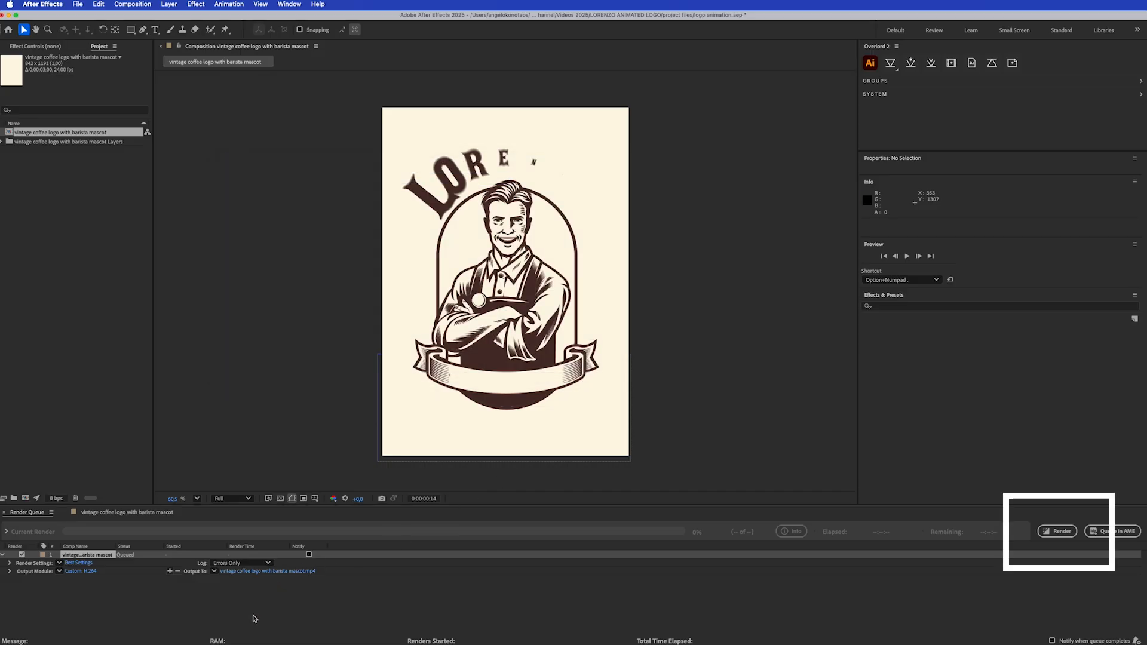
left_click(1055, 535)
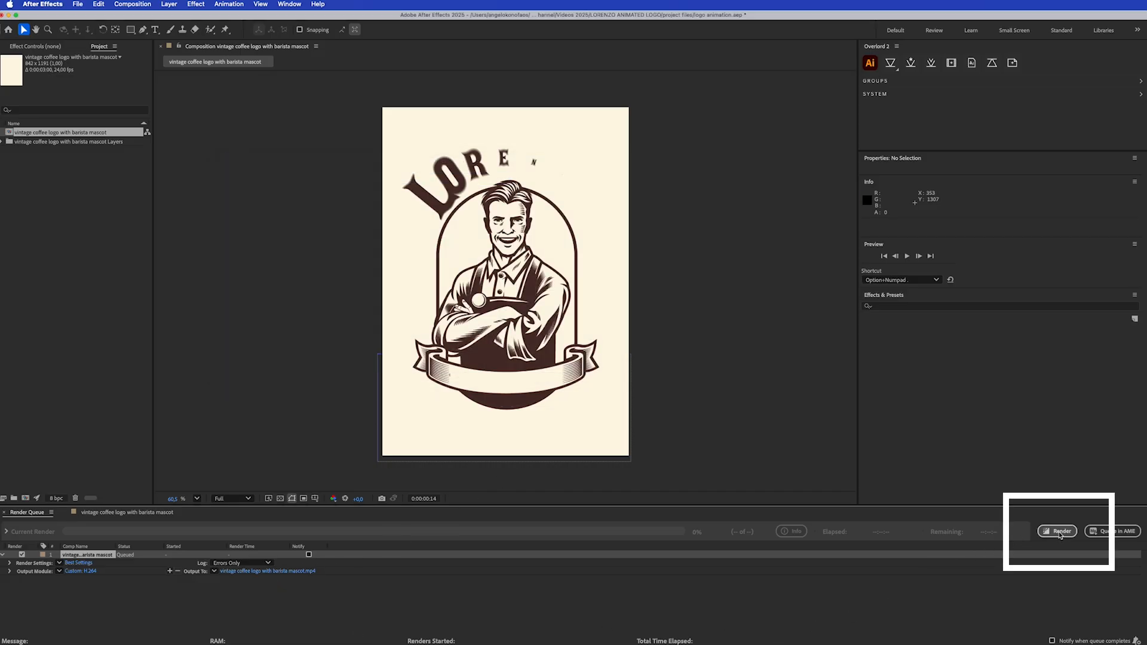